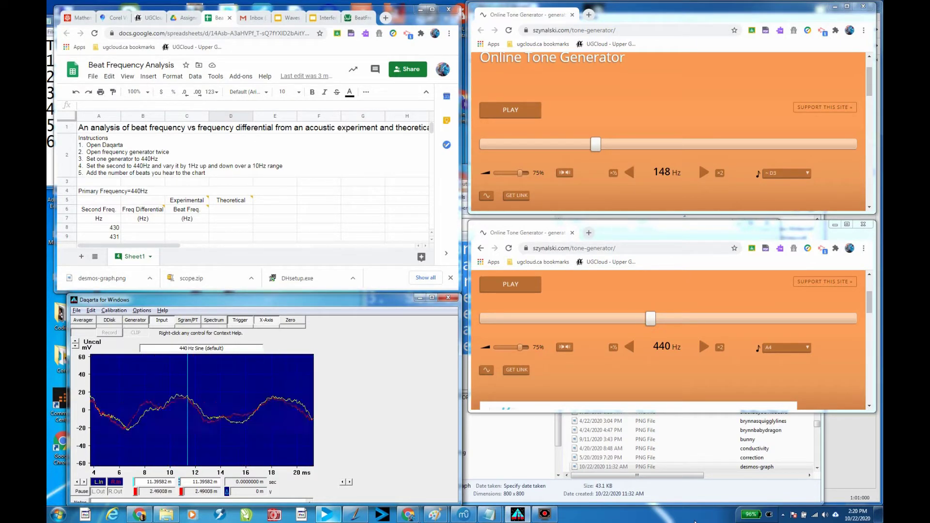
Step: Set the first tone generator's frequency to 440 Hz
left_click(664, 179)
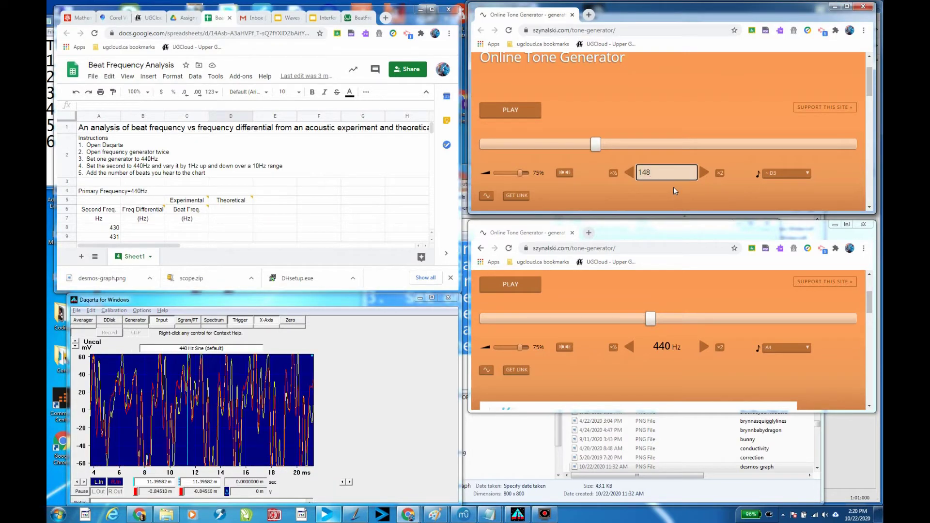
key("BackSpace")
key("BackSpace")
key("BackSpace")
type("440")
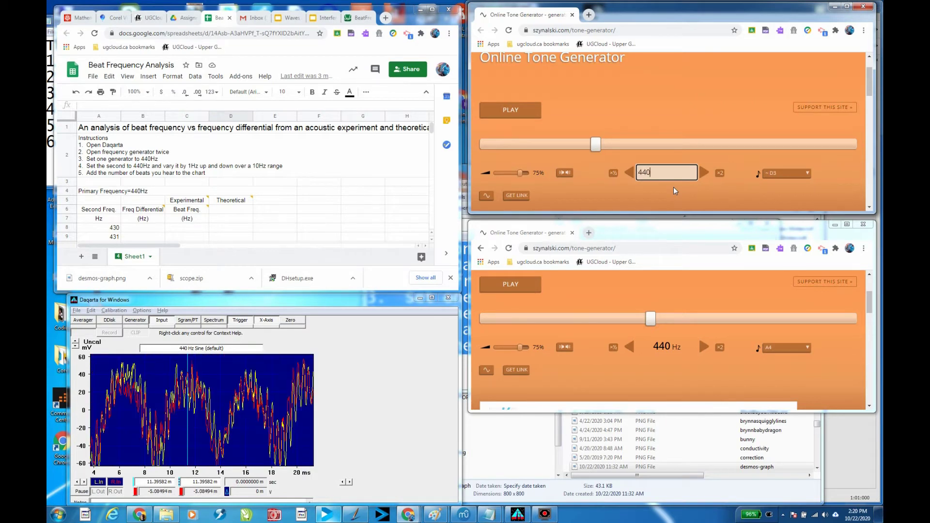
key("Return")
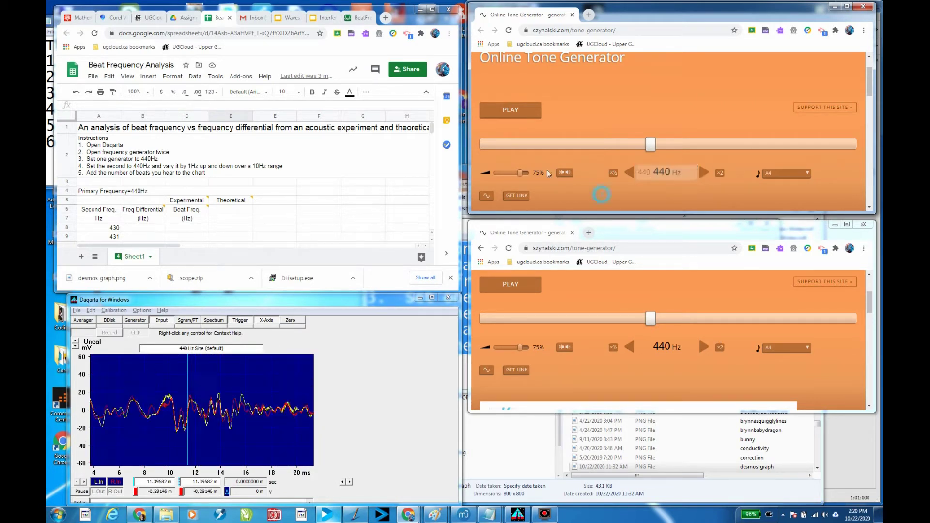
Step: Play both 440 Hz tones while lowering the first generator's volume to about 49% and the second's to about 52%
left_click(513, 111)
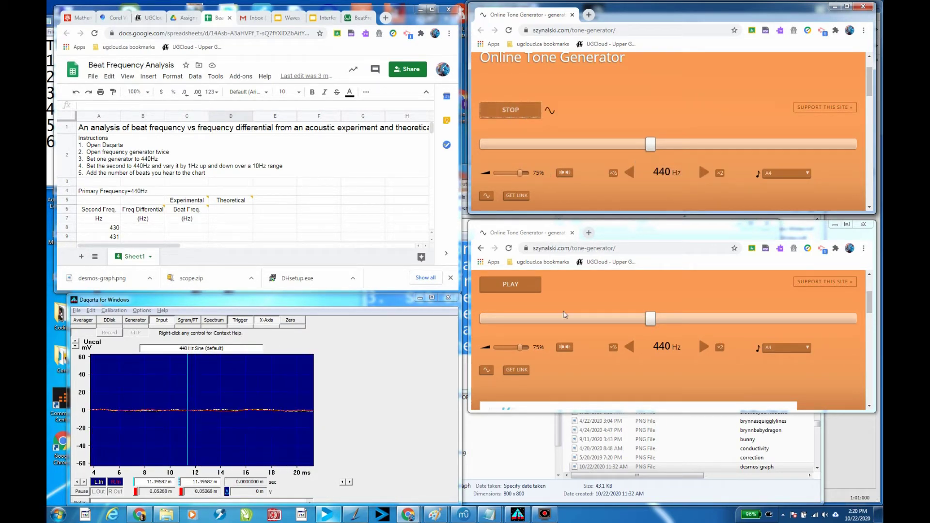
left_click(514, 287)
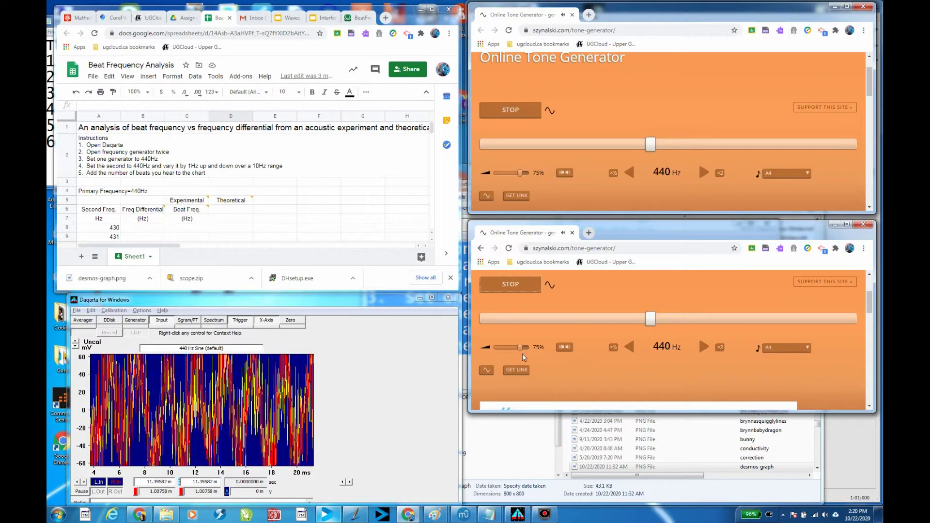
left_click_drag(523, 354, 512, 292)
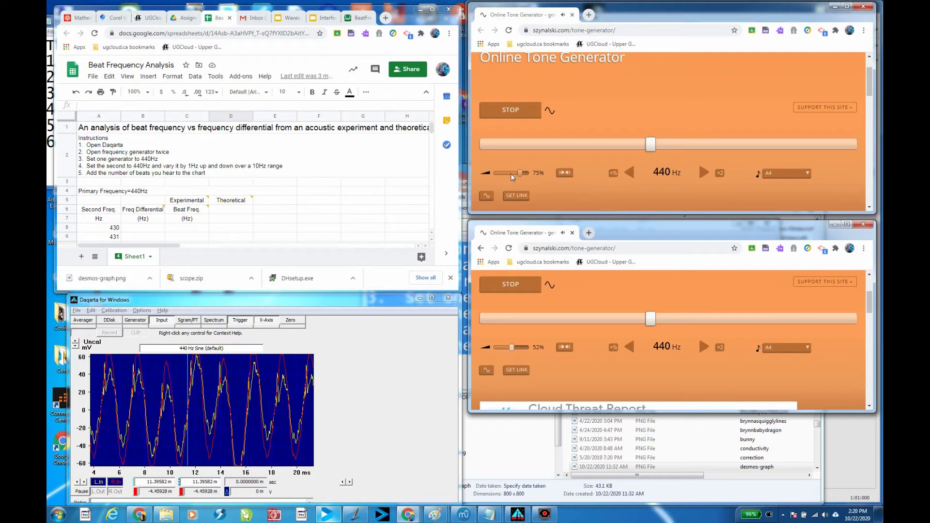
left_click_drag(520, 172, 510, 173)
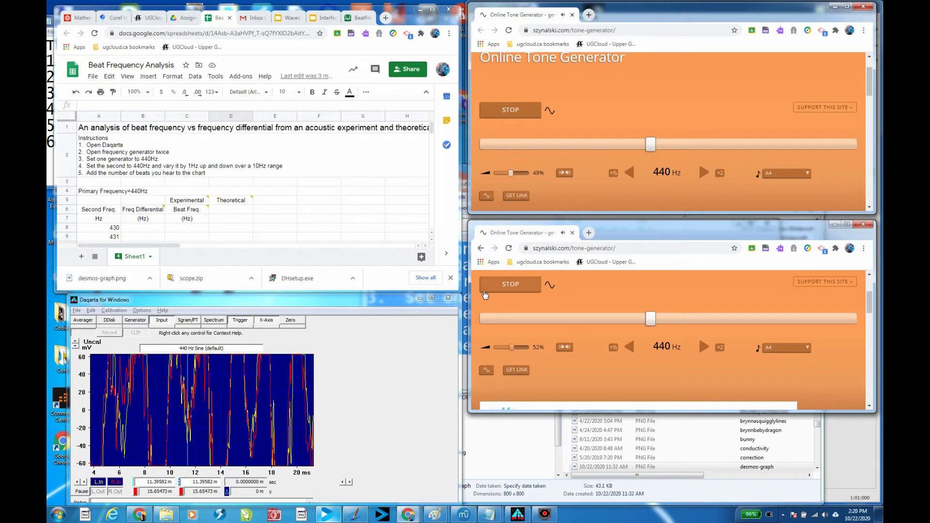
left_click(511, 109)
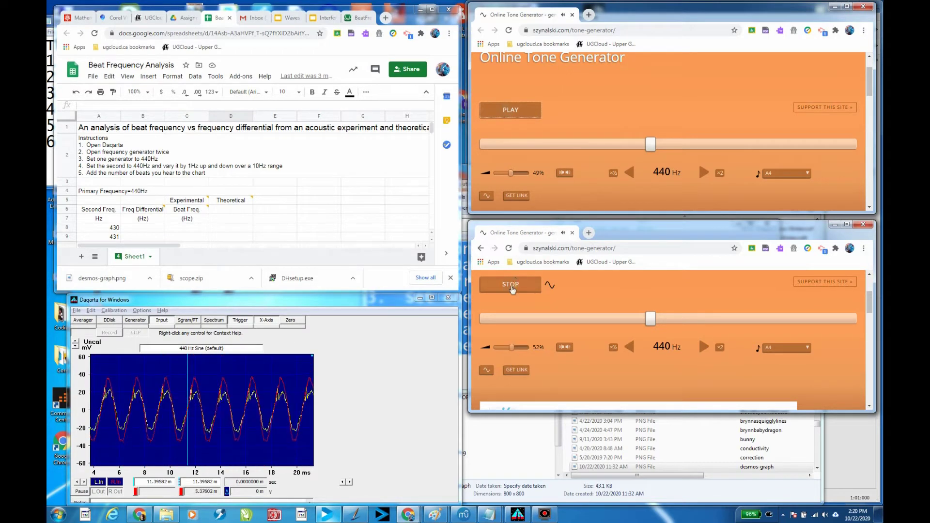
left_click(485, 284)
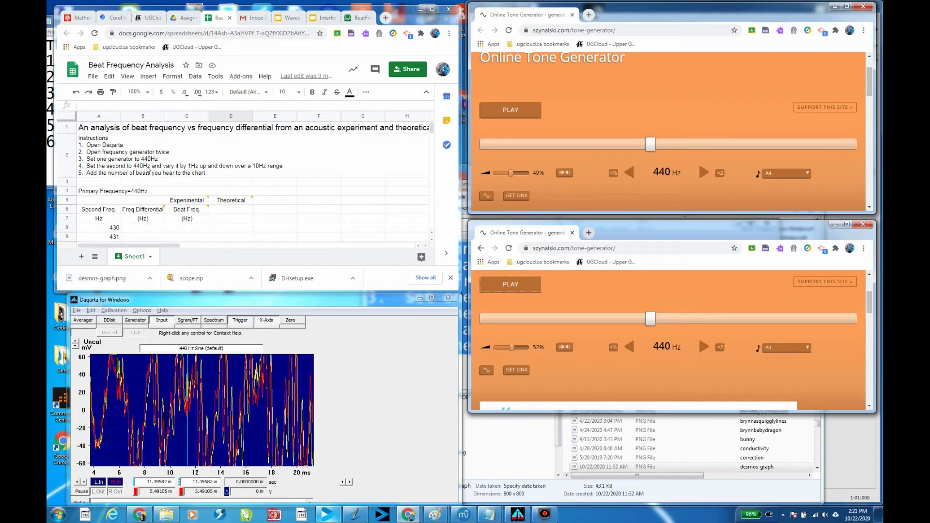
Step: Extend the Second Freq. series from 430 and 431 down to 439 in cells A8 to A17
scroll(148, 169, "down", 2)
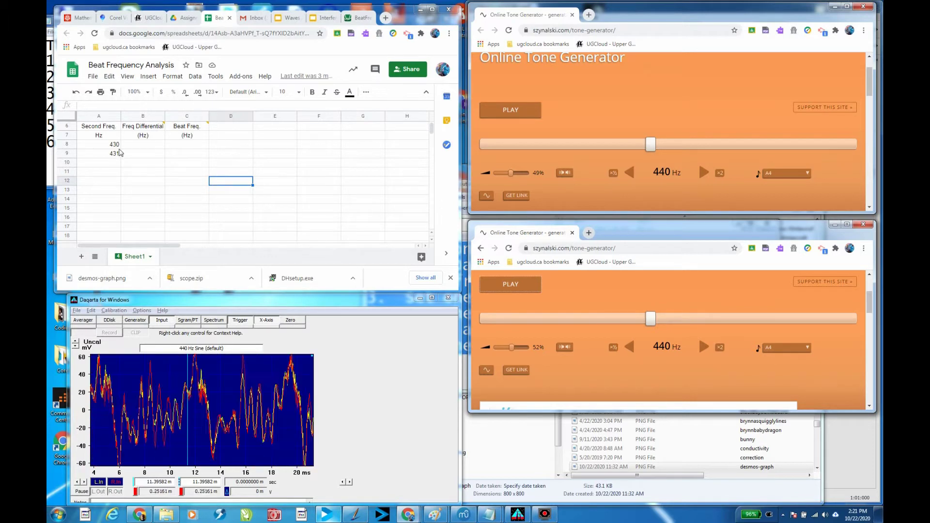
left_click_drag(120, 148, 118, 154)
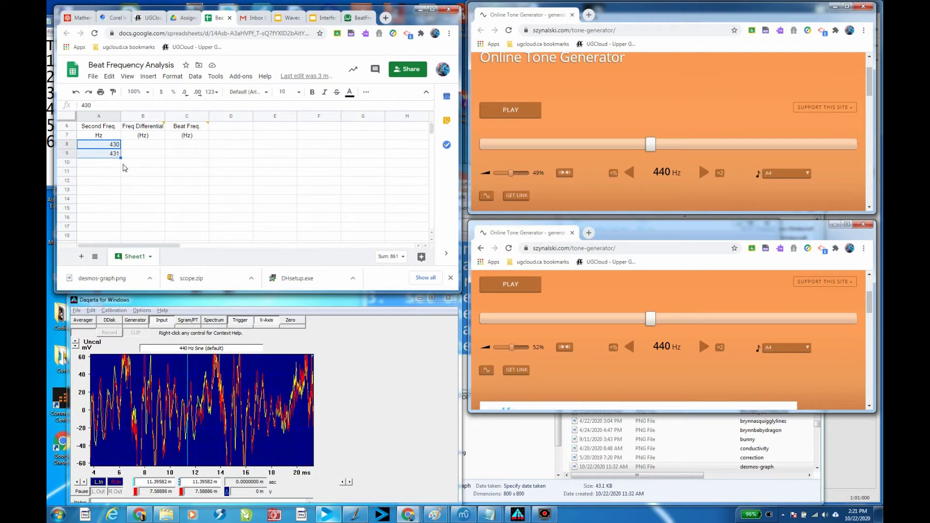
left_click_drag(121, 158, 203, 240)
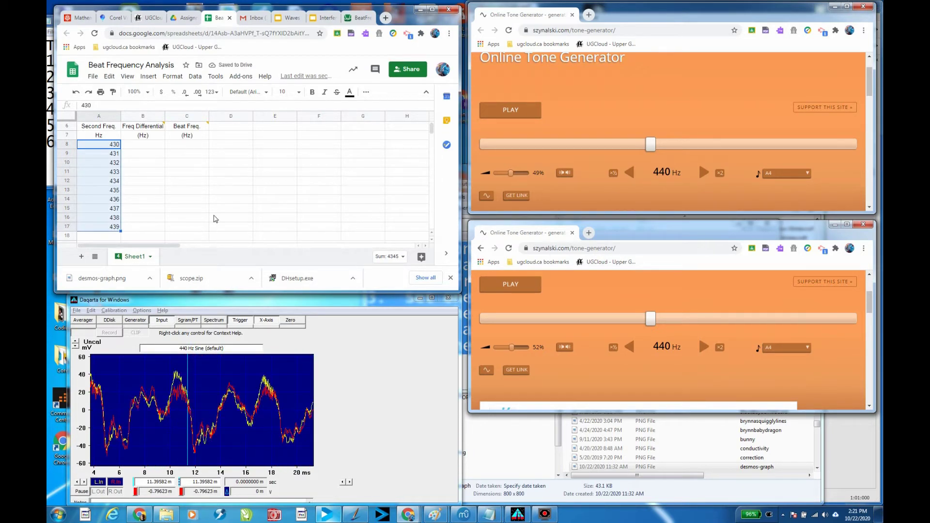
left_click(214, 218)
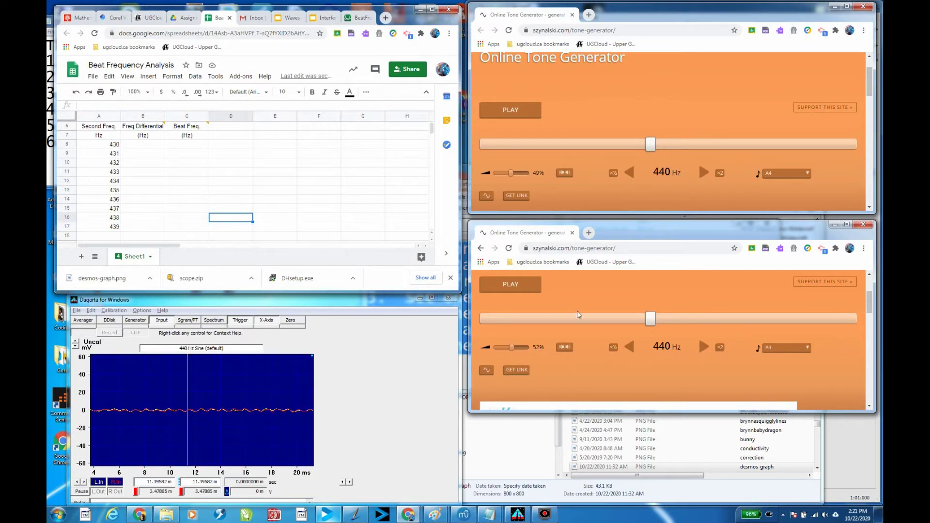
Step: Play both tones with the second generator lowered to 439 Hz to hear the beats, and stop them
left_click(520, 112)
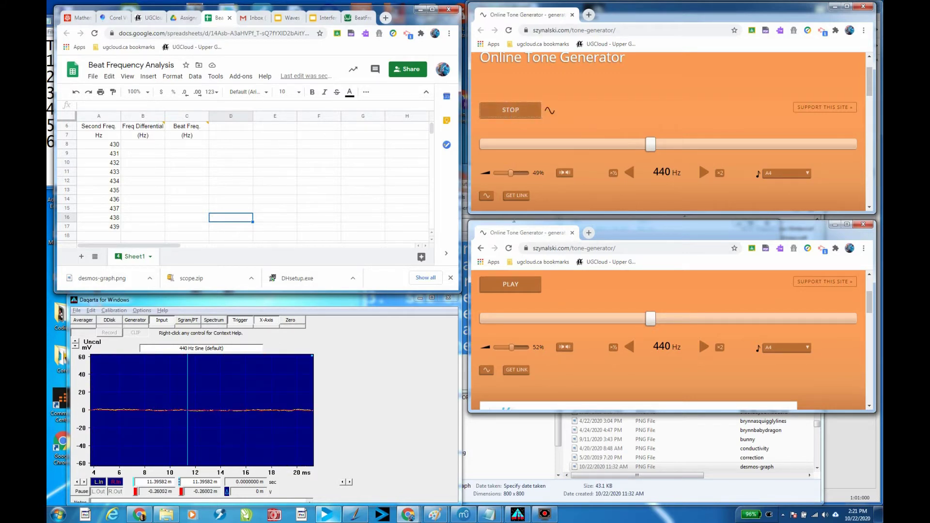
left_click(517, 291)
left_click(629, 348)
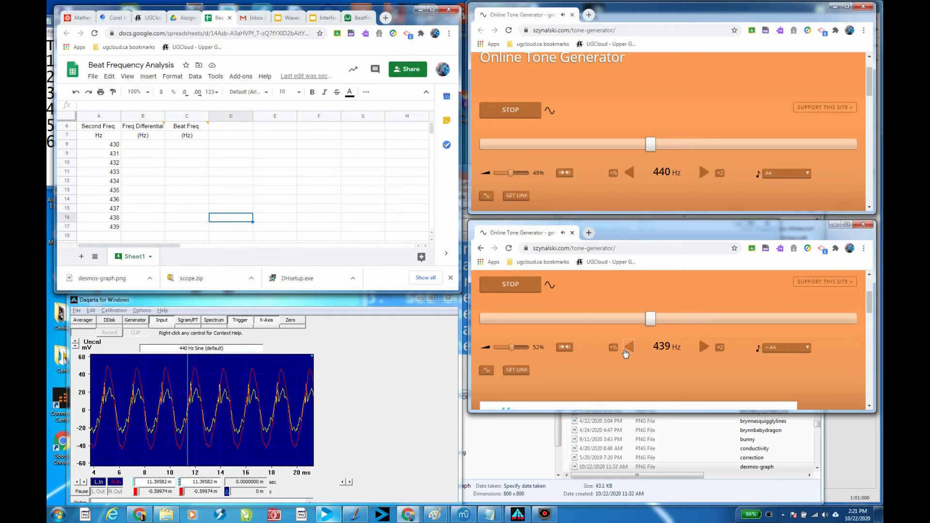
left_click(526, 289)
left_click(509, 110)
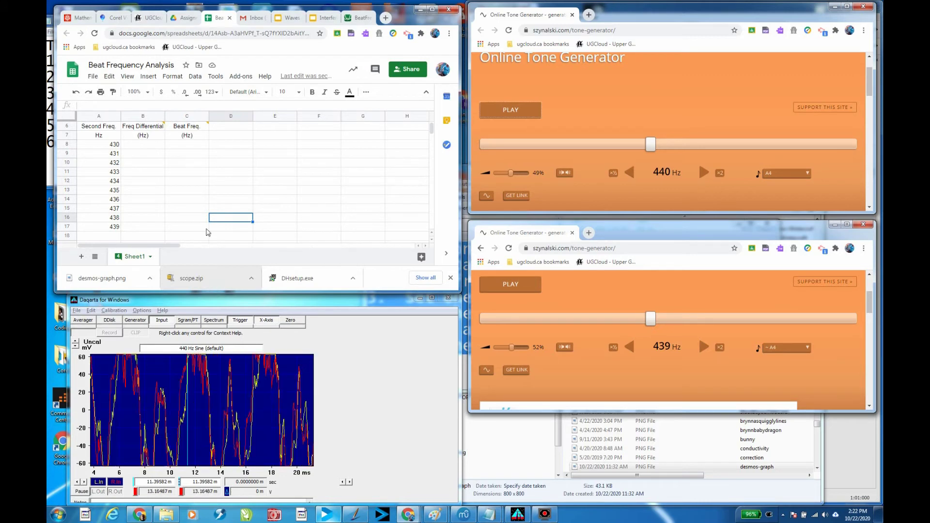
Step: Enter 1 as both the experimental beat frequency and the frequency differential in the 439 Hz row
left_click(182, 226)
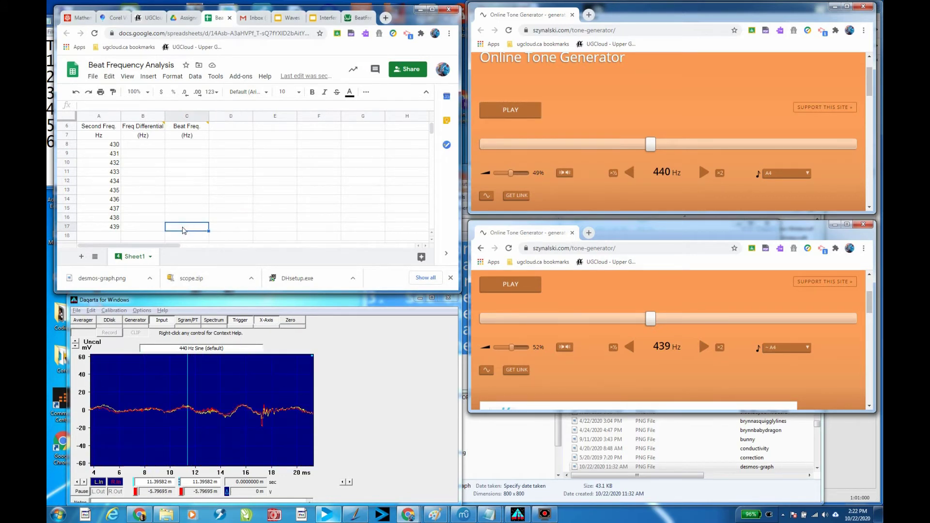
type("1")
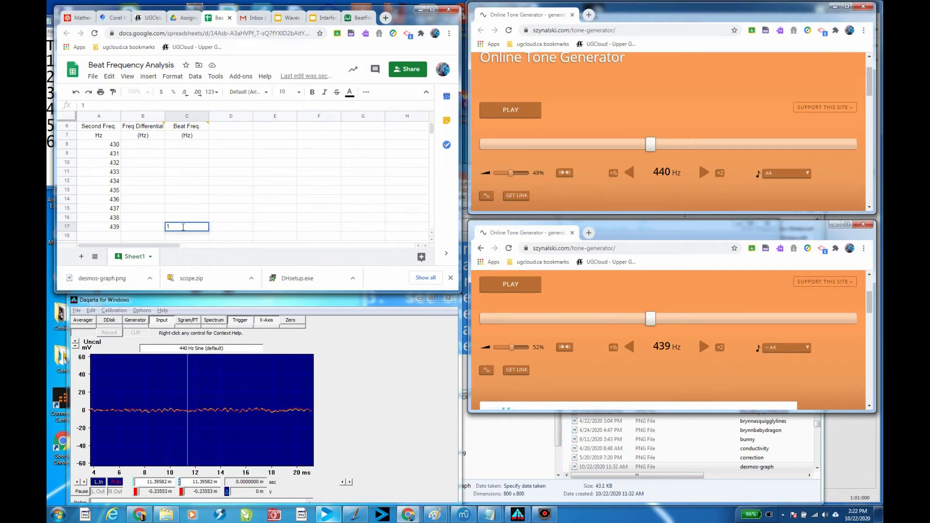
left_click(143, 232)
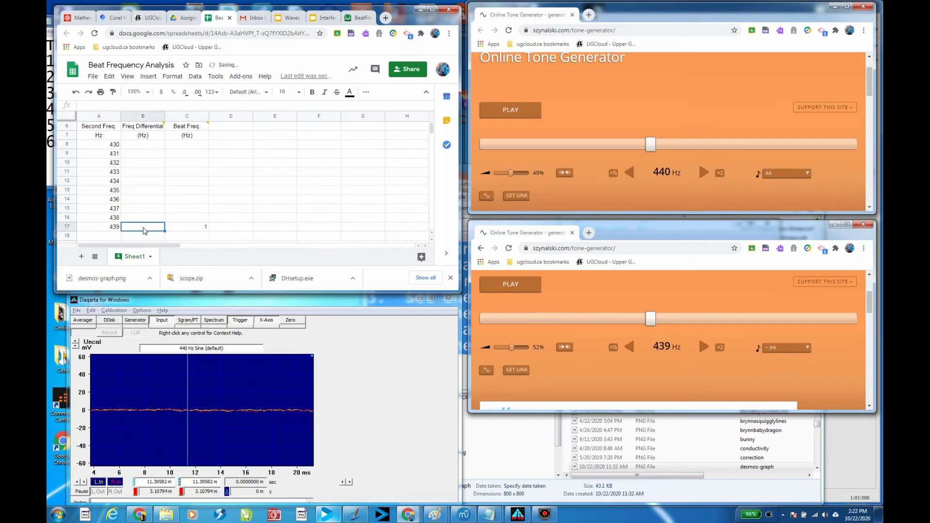
type("1")
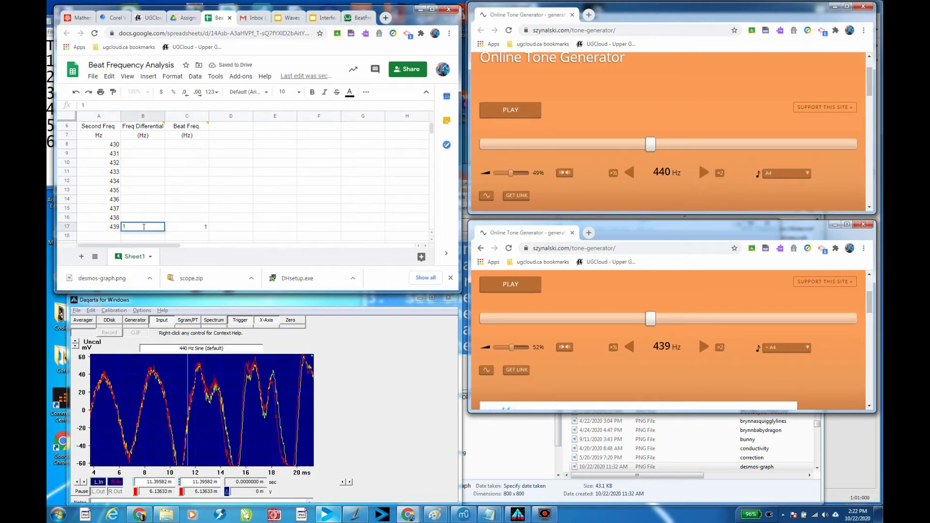
Step: Enter -10 as the frequency differential in the 430 Hz row
left_click(140, 147)
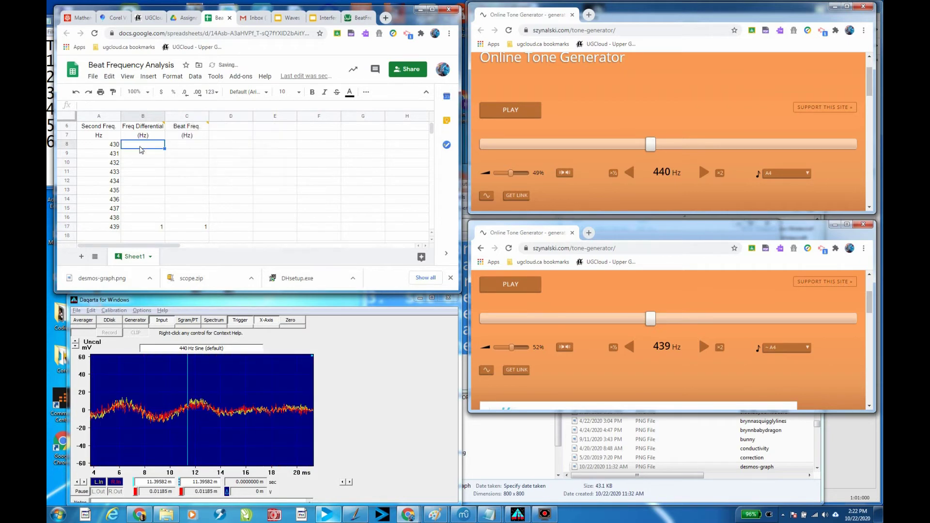
scroll(140, 149, "up", 3)
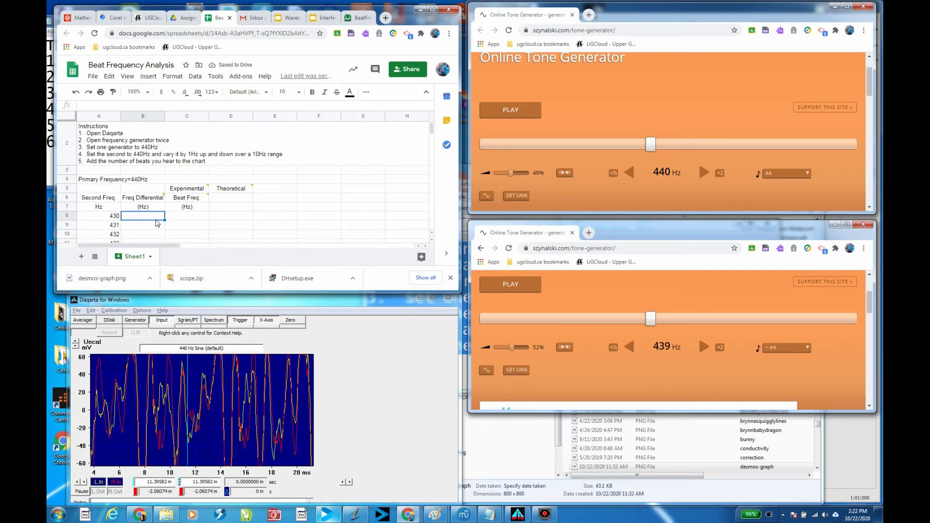
type("-10")
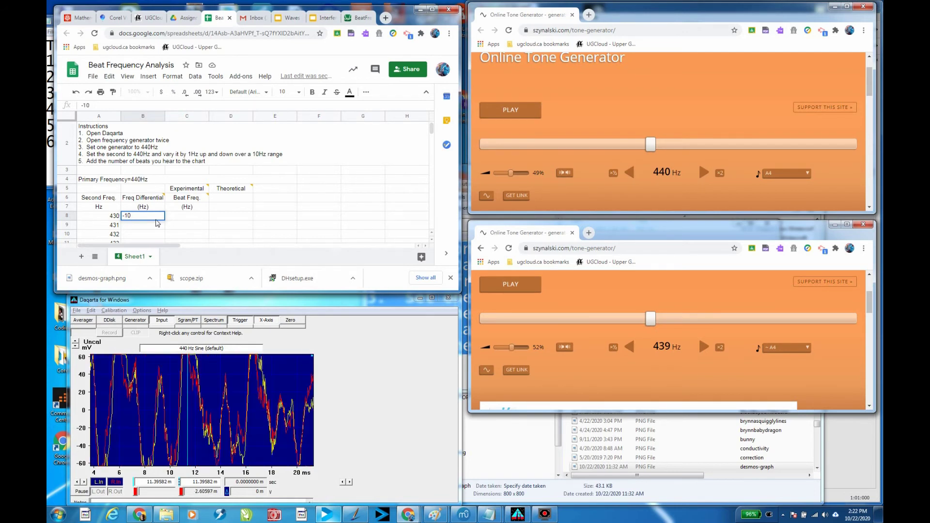
left_click(238, 227)
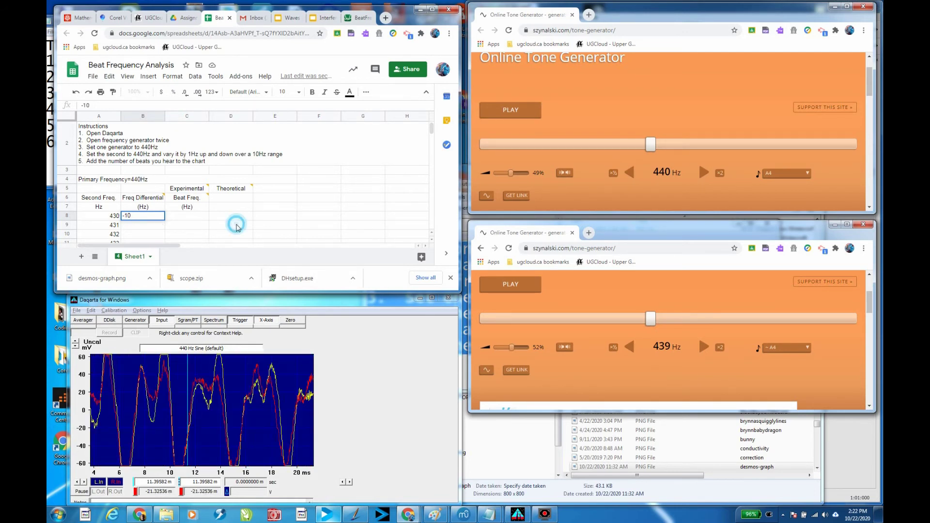
Step: Lower the second tone generator's frequency to 430 Hz
left_click(630, 347)
left_click(630, 347)
left_click(630, 347)
left_click(630, 347)
left_click(630, 347)
left_click(630, 347)
left_click(630, 347)
left_click(630, 347)
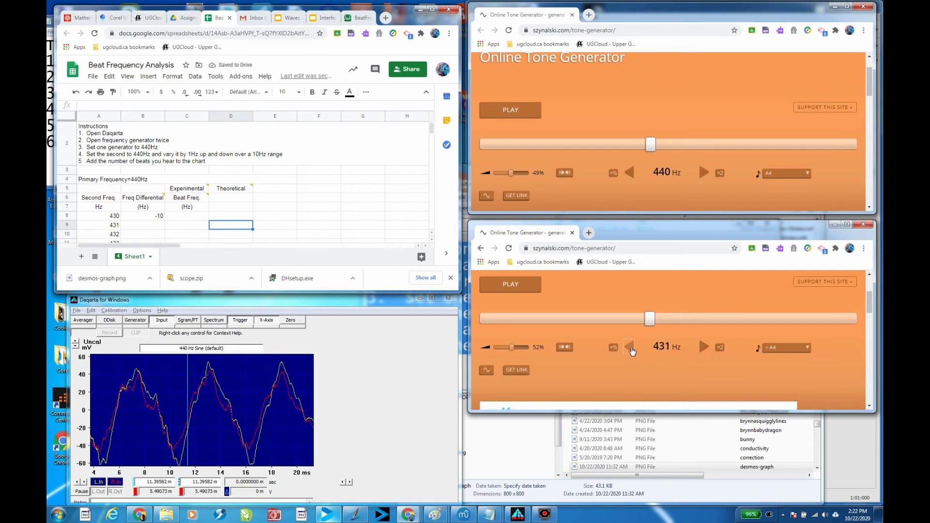
left_click(630, 347)
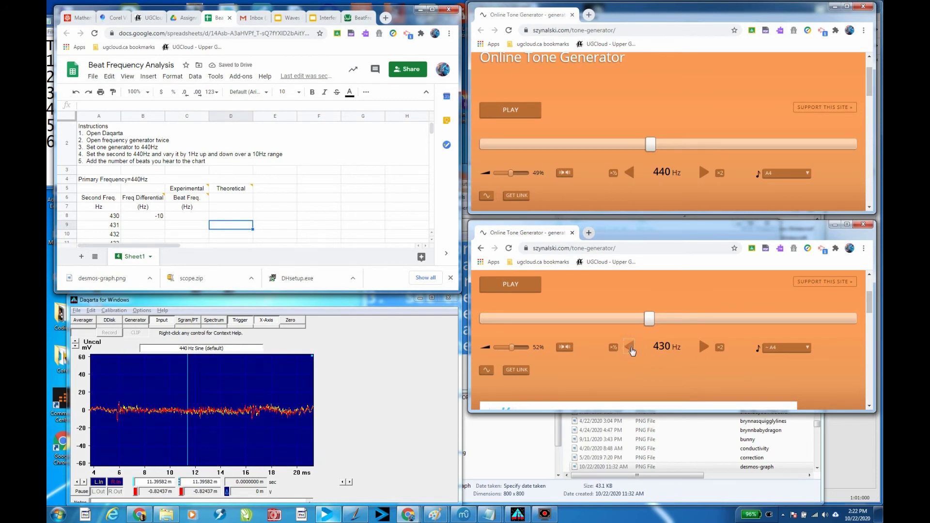
Step: Play the 440 Hz and 430 Hz tones together to listen to the beats, and stop both
left_click(536, 119)
left_click(528, 290)
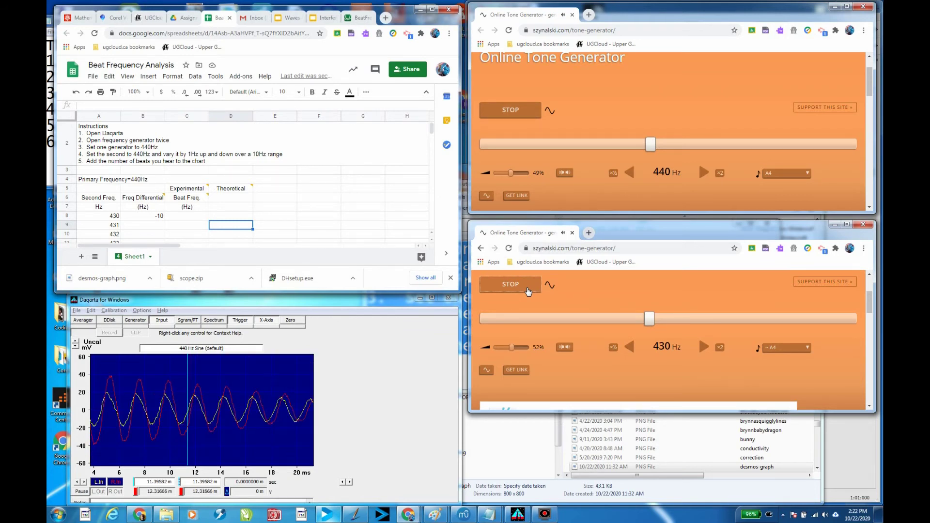
left_click(528, 291)
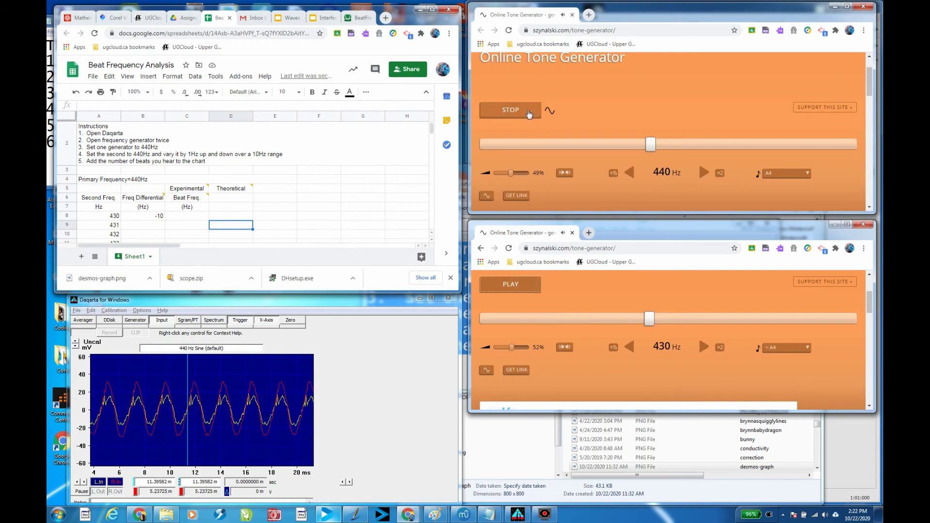
left_click(531, 115)
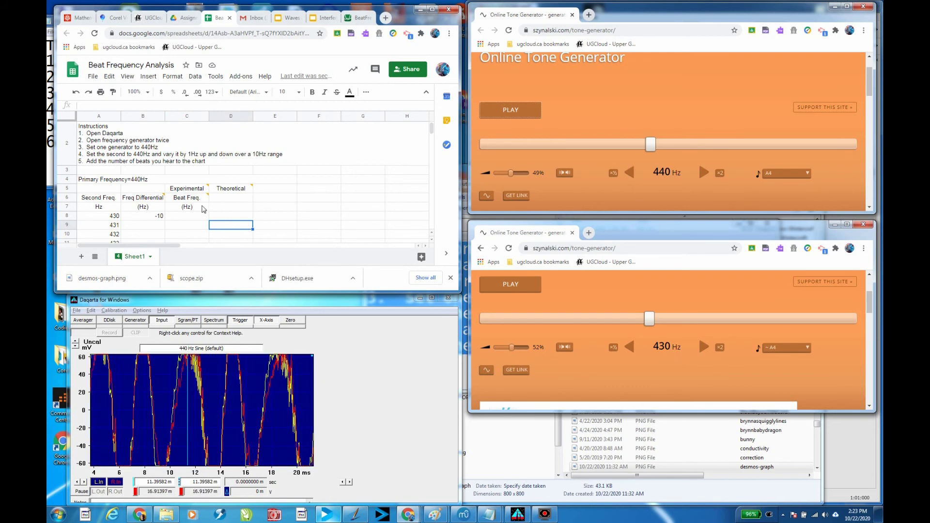
Step: Review the frequency table and read the comments on the Freq Differential and Theoretical column headers
mouse_move(154, 200)
scroll(222, 177, "down", 2)
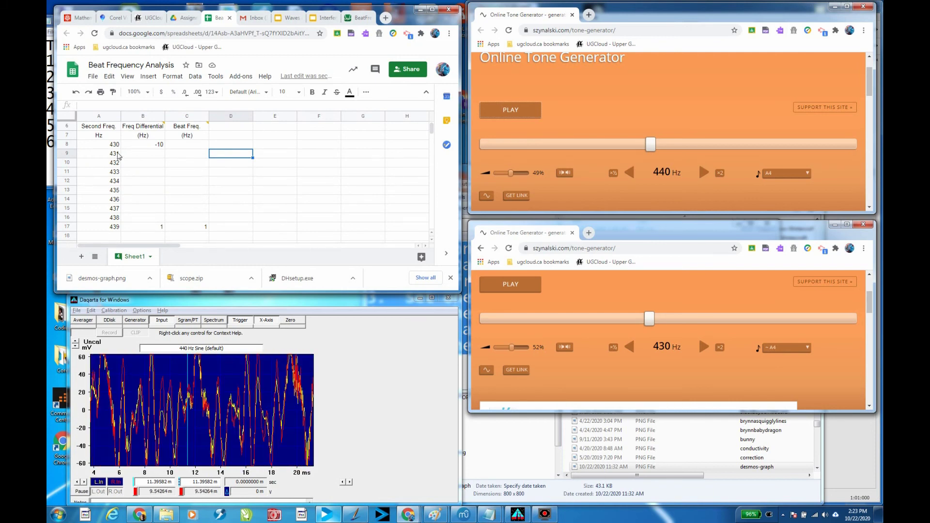
scroll(148, 181, "up", 3)
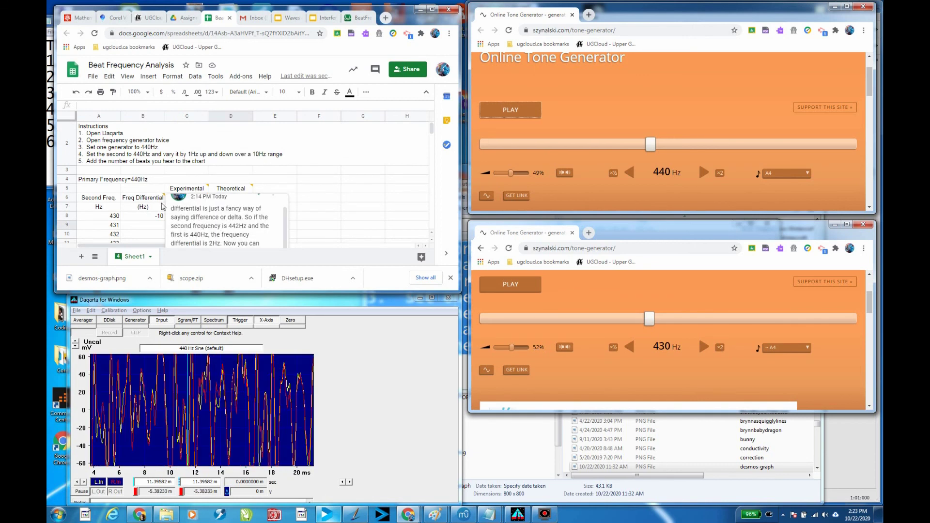
mouse_move(252, 193)
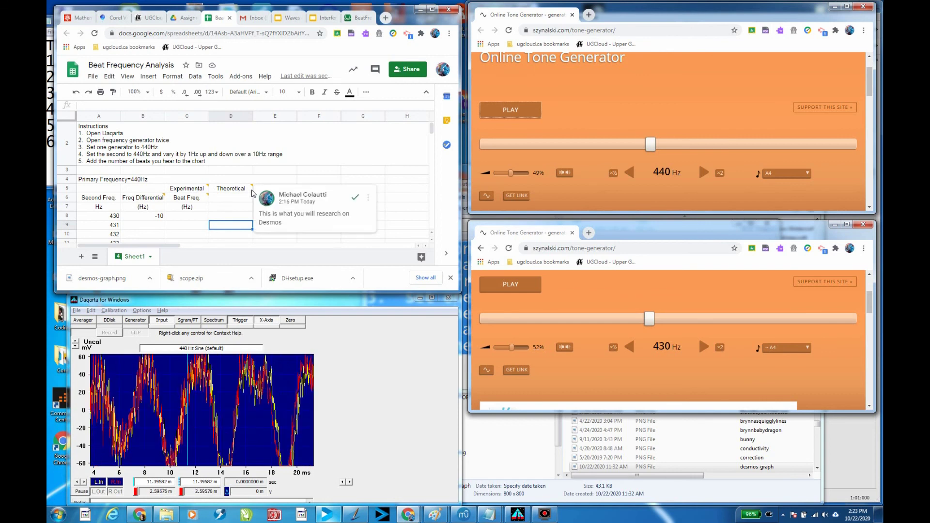